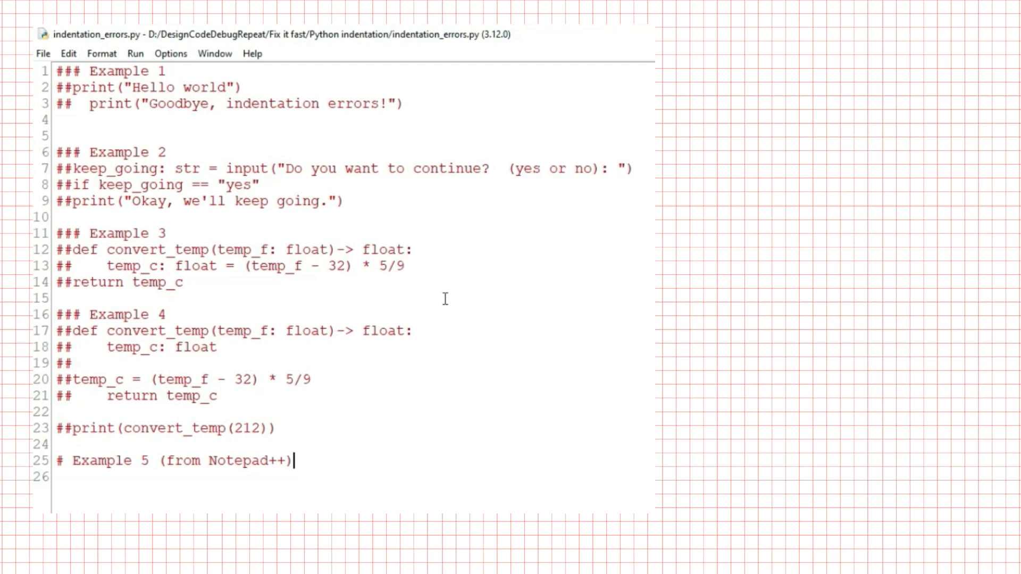
# Uncomment Example 1's two print lines, save the script and run it to hit the unexpected-indent error.
pyautogui.moveTo(405, 104); pyautogui.dragTo(56, 87)
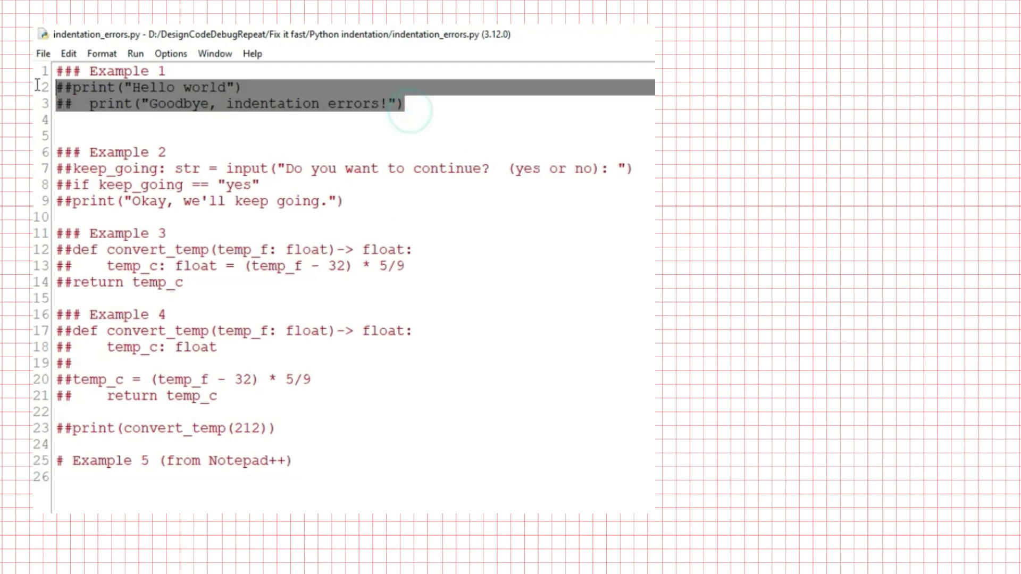
pyautogui.click(101, 54)
pyautogui.click(121, 125)
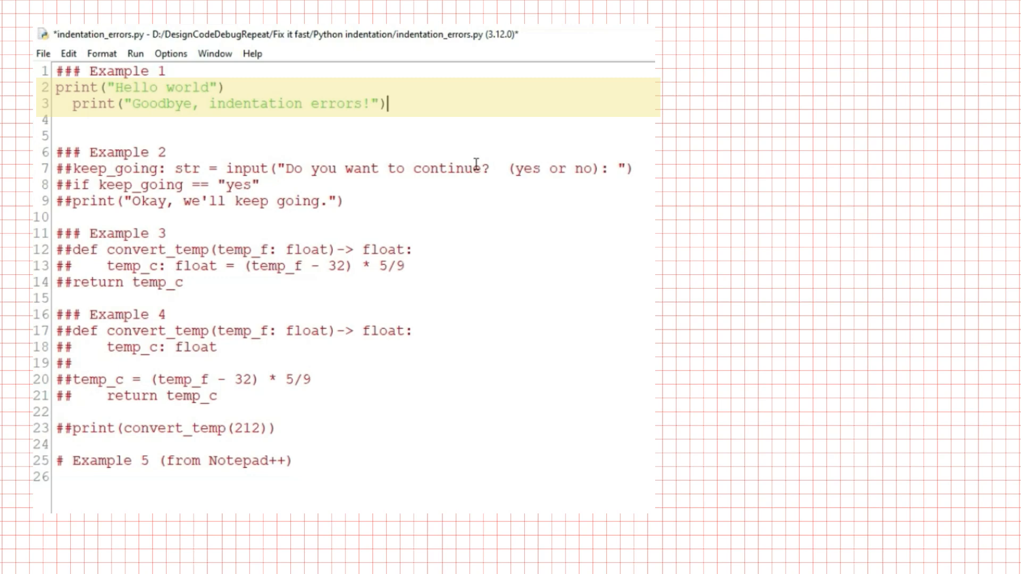
pyautogui.hotkey('ctrl', 's')
pyautogui.press('F5')
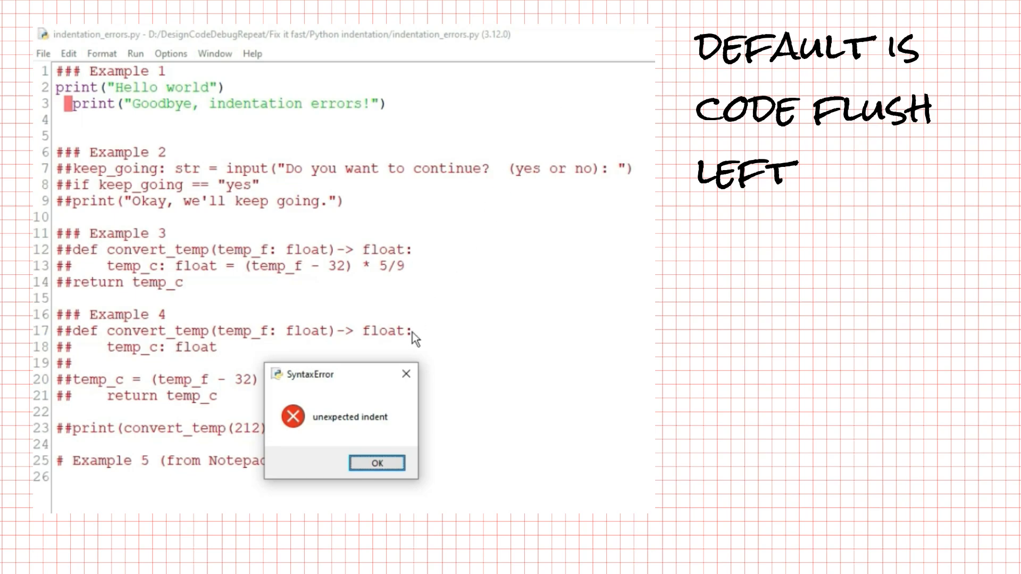
# Remove the stray space before the second print and rerun so both greetings print.
pyautogui.click(376, 463)
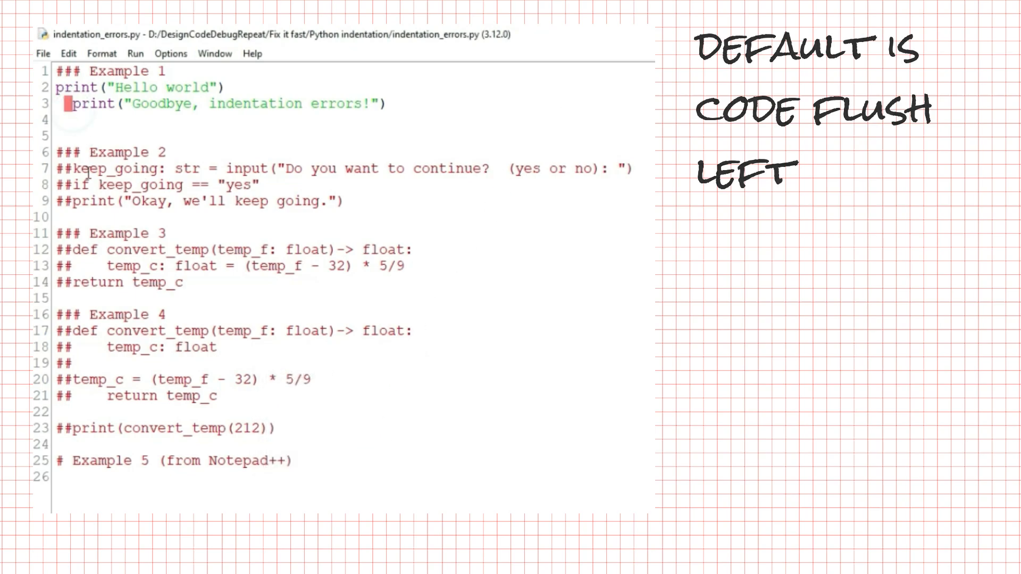
pyautogui.press('BackSpace')
pyautogui.press('F5')
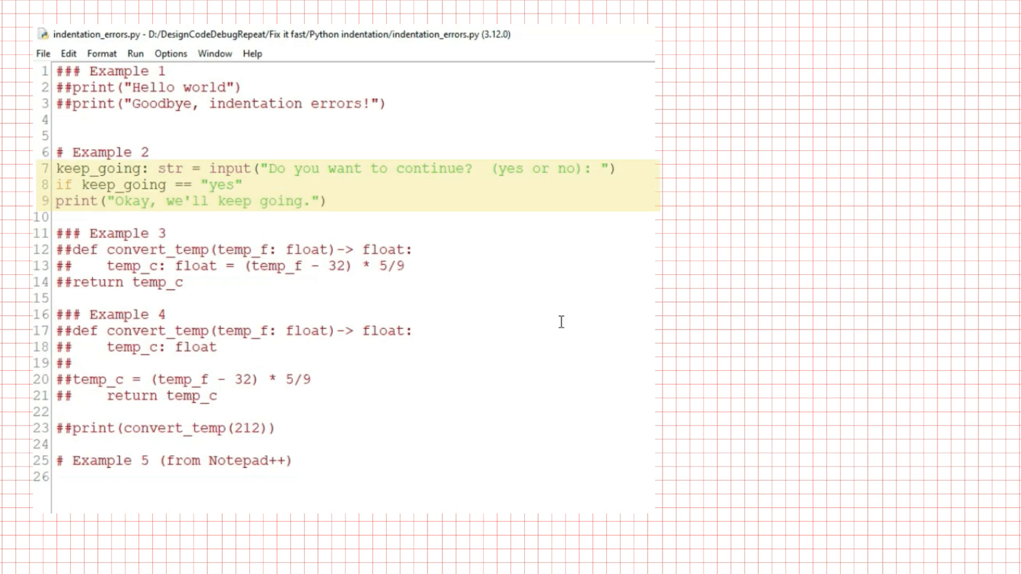
# Run Example 2 and answer yes at the Shell prompt to get the keep-going message.
pyautogui.press('F5')
pyautogui.press('F5')
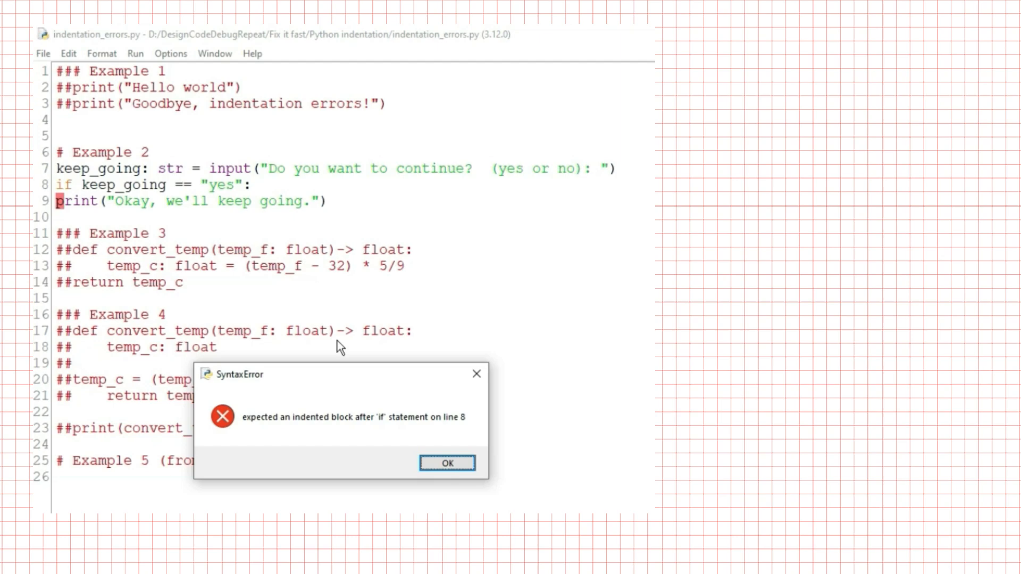
pyautogui.write('yes')
pyautogui.press('Return')
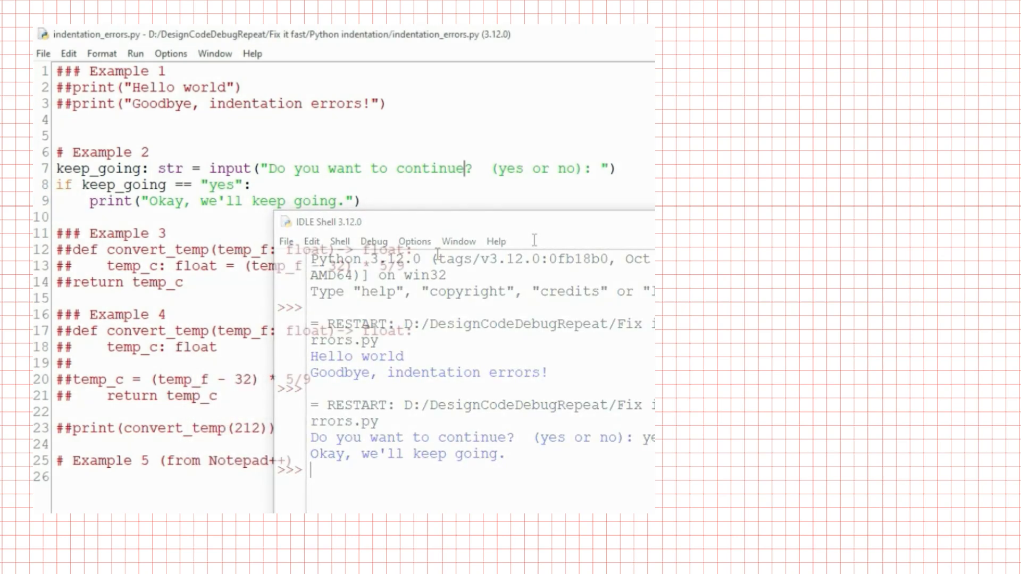
# Delete the colon after the if condition and start a new line, which gets no automatic indent.
pyautogui.click(312, 185)
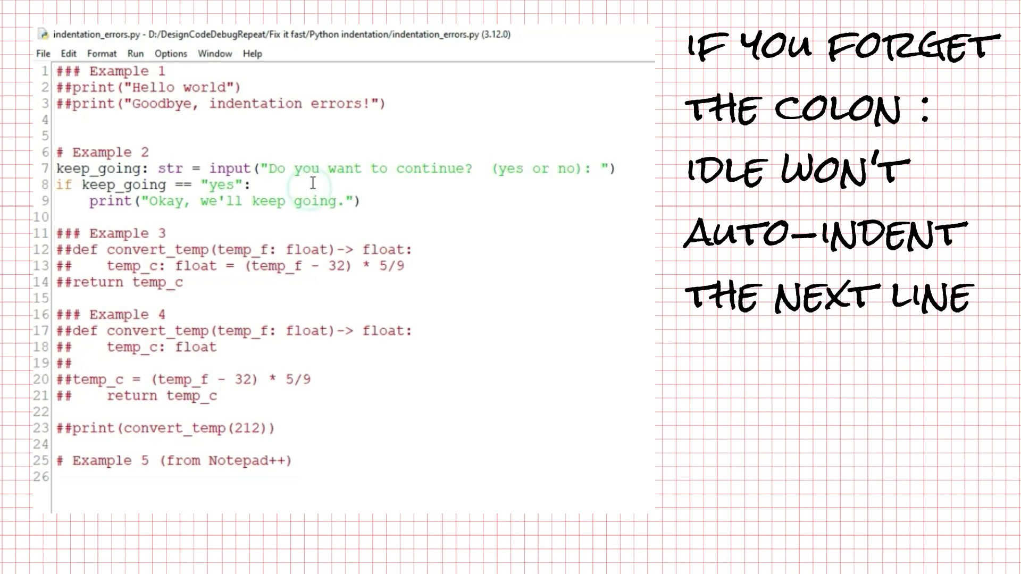
pyautogui.press('BackSpace')
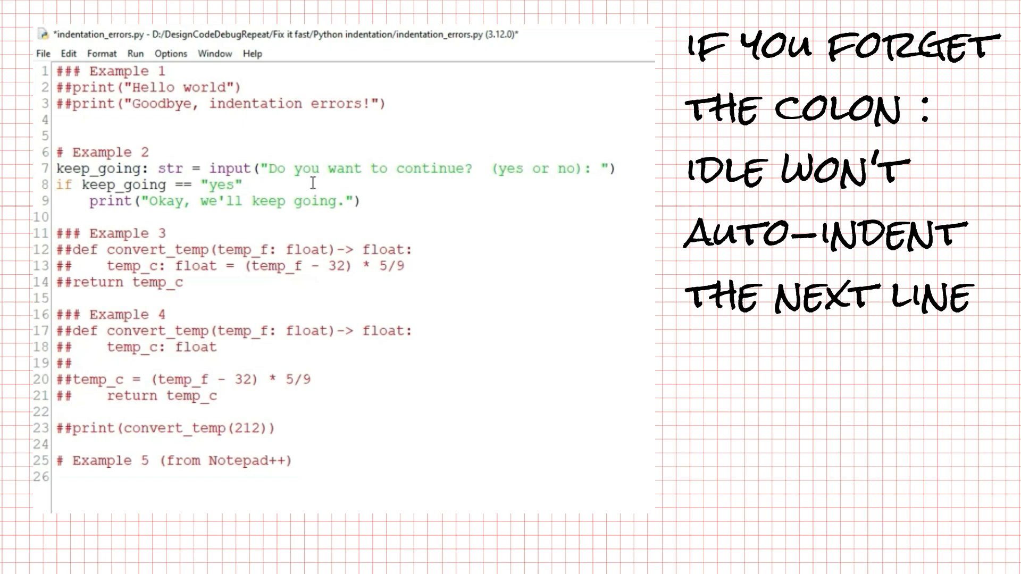
pyautogui.press('Return')
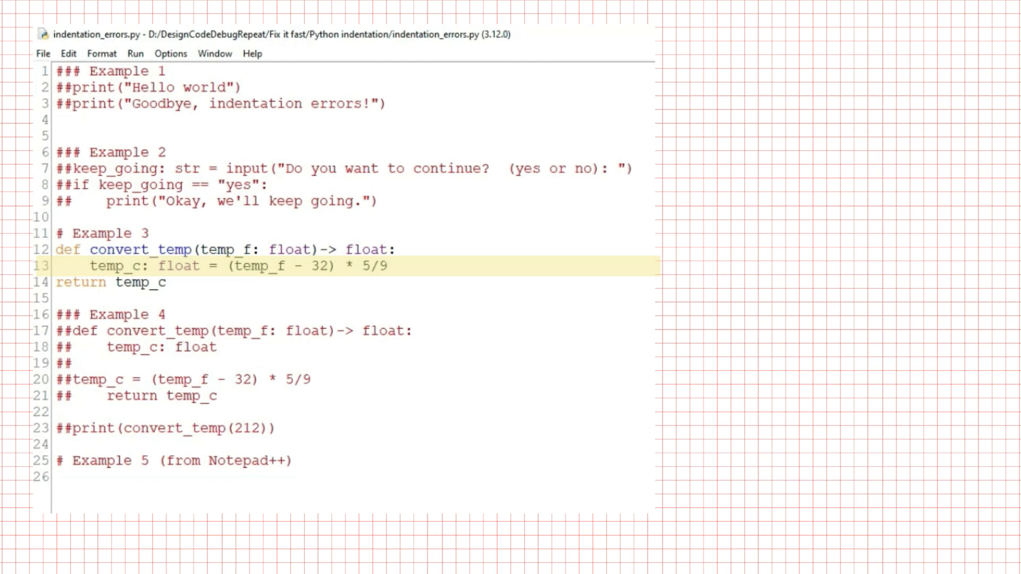
# Uncomment the print(convert_temp(212)) call with Alt+4, save and run to get the 'return' outside function error.
pyautogui.press('Down')
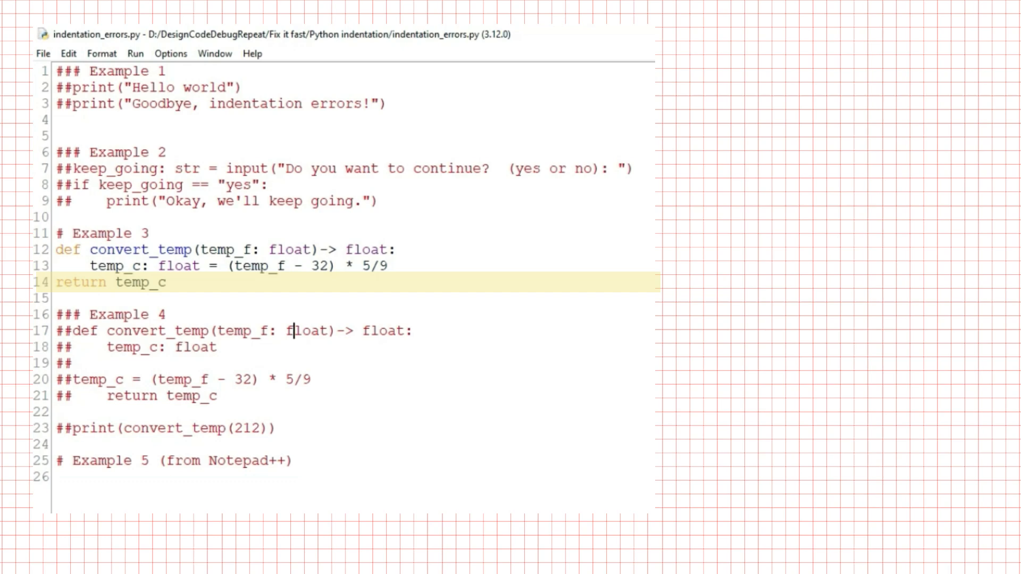
pyautogui.click(72, 429)
pyautogui.hotkey('alt', '4')
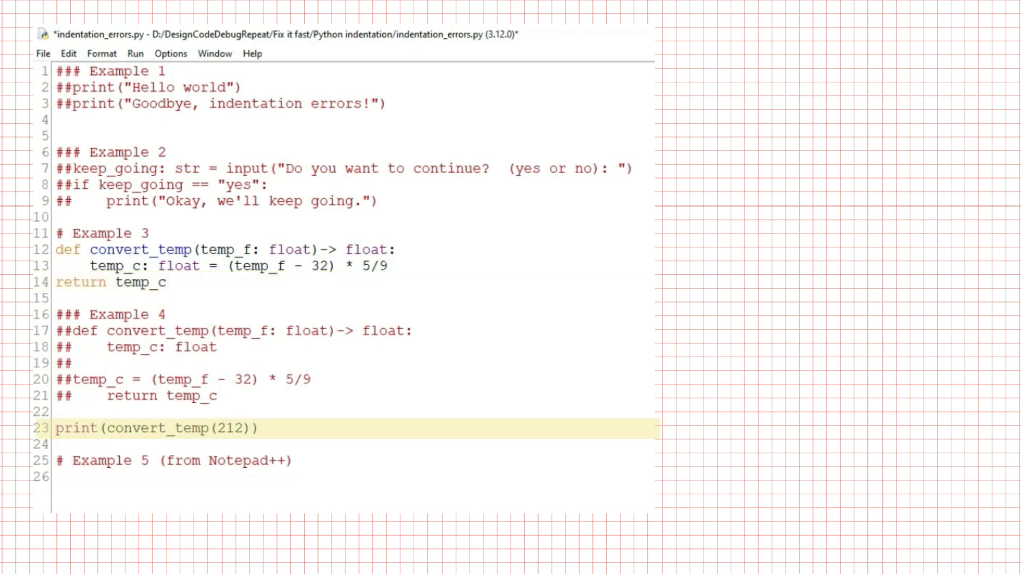
pyautogui.hotkey('ctrl', 's')
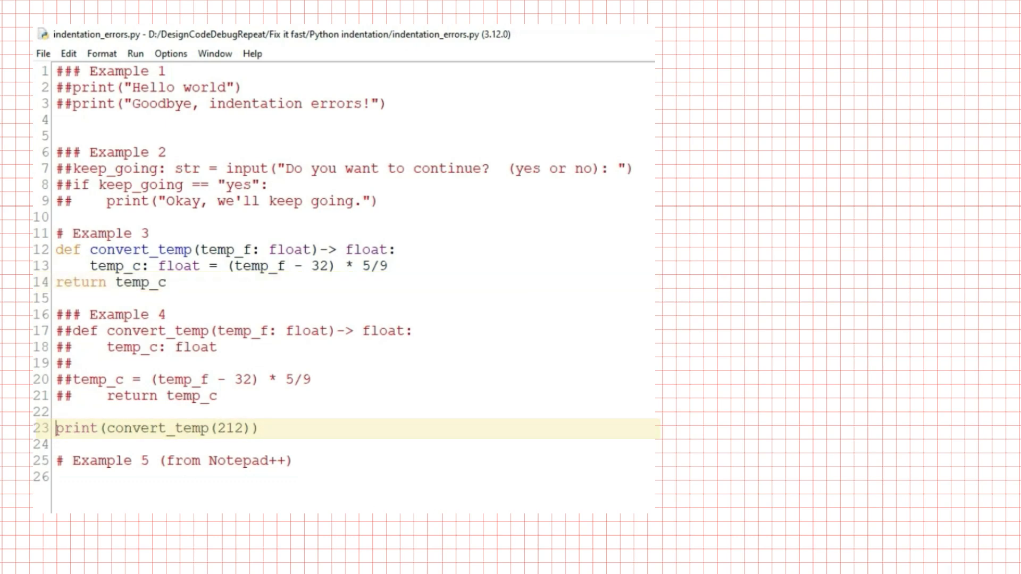
pyautogui.press('F5')
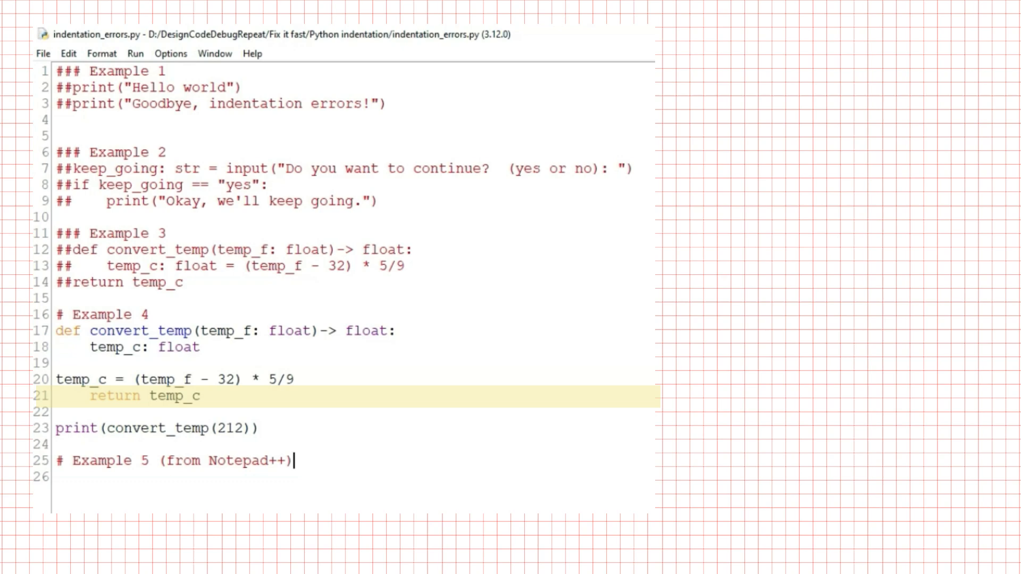
# Run Example 4, dismiss the unexpected-indent error and indent the temp_c calculation line.
pyautogui.press('F5')
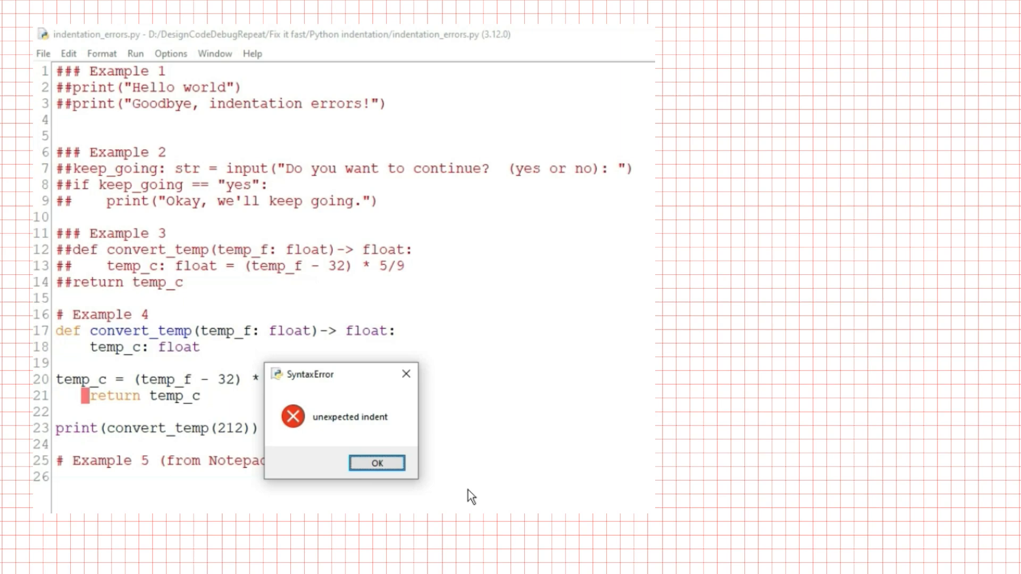
pyautogui.click(397, 463)
pyautogui.click(57, 380)
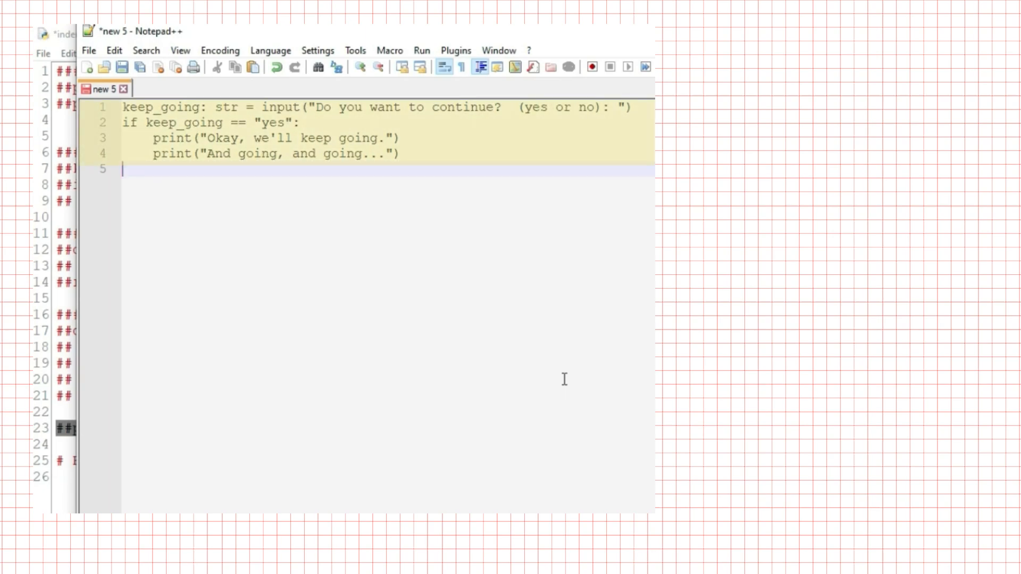
# Select the keep_going if block and its two print lines in Notepad++ for copying.
pyautogui.moveTo(415, 153); pyautogui.dragTo(124, 121)
pyautogui.click(66, 482)
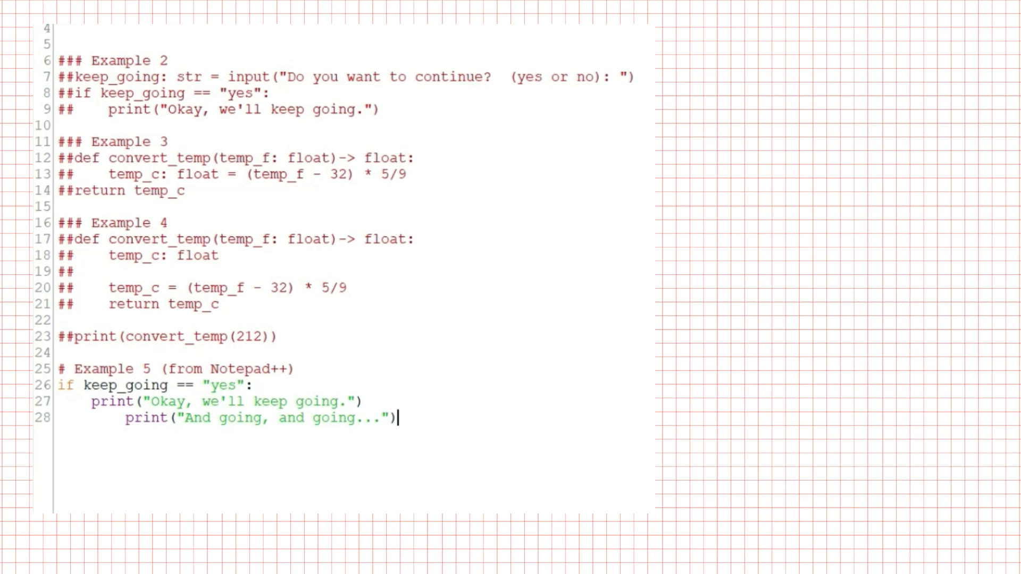
# Add a blank line after the last print and run Example 5, raising the tabs-and-spaces error.
pyautogui.press('Return')
pyautogui.press('F5')
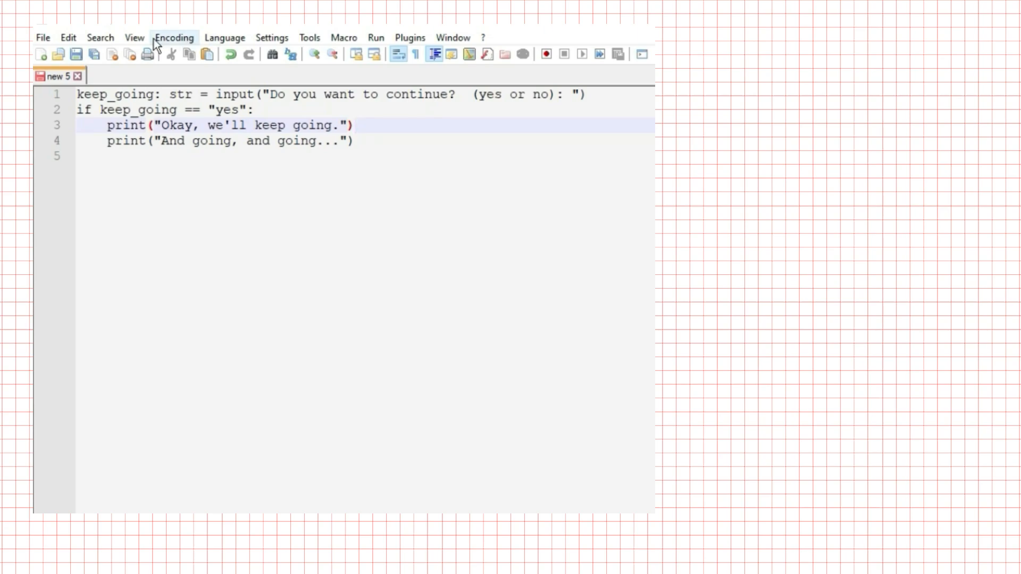
# Turn on View > Show Symbol > Show White Space and TAB in Notepad++.
pyautogui.click(134, 38)
pyautogui.moveTo(207, 112)
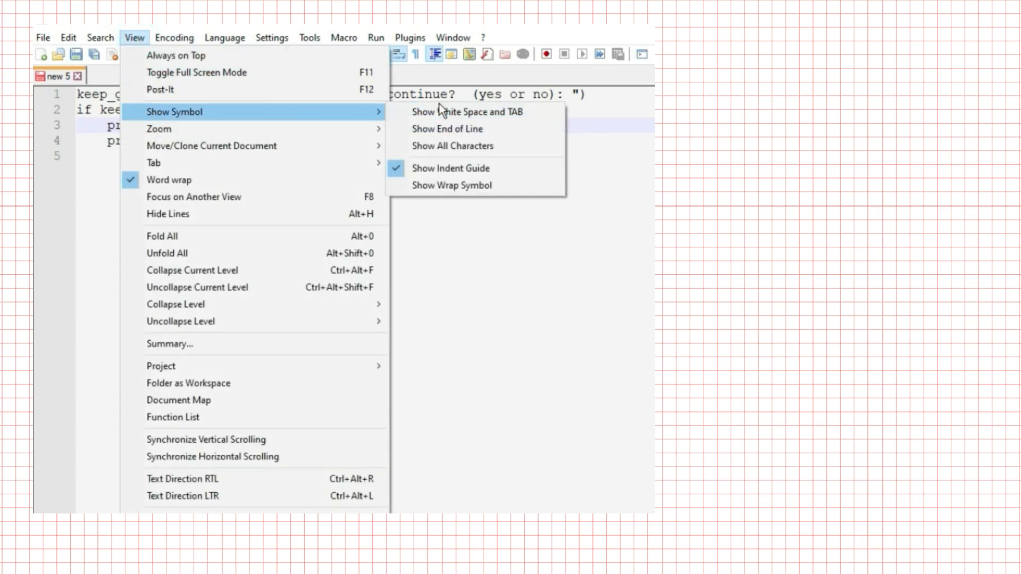
pyautogui.click(467, 111)
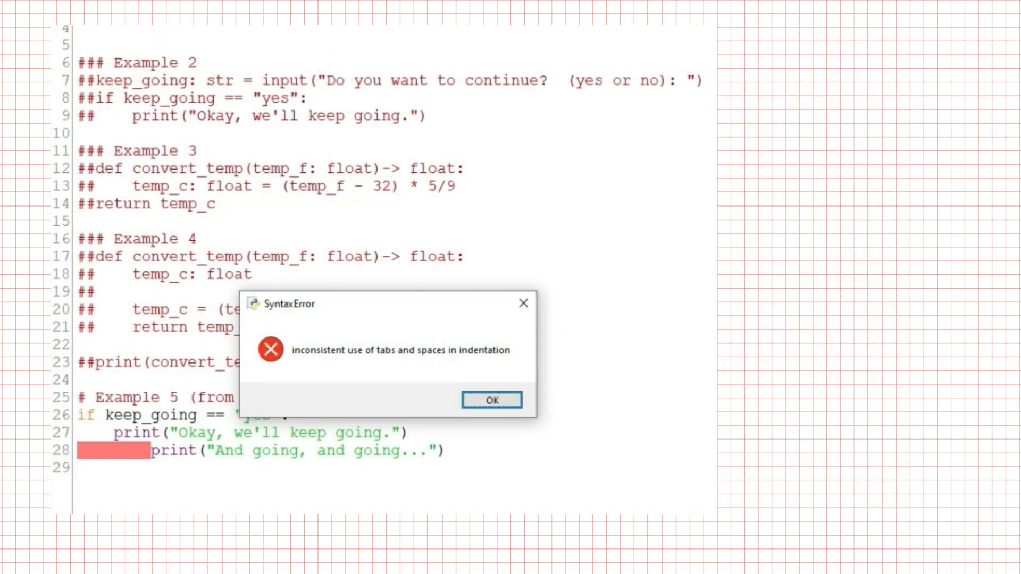
# Dismiss the tabs-and-spaces error, start a new line below Example 5, then switch to Notepad++.
pyautogui.press('Return')
pyautogui.click(454, 451)
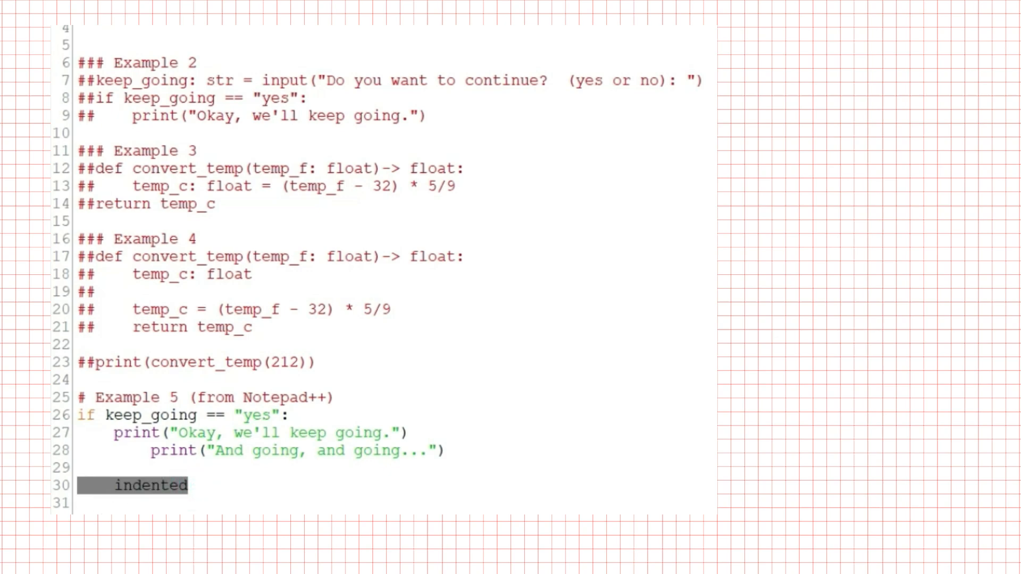
pyautogui.hotkey('alt', 'Tab')
# Add a new tab-indented line below the snippet and paste the word indented into it.
pyautogui.press('Return')
pyautogui.press('Tab')
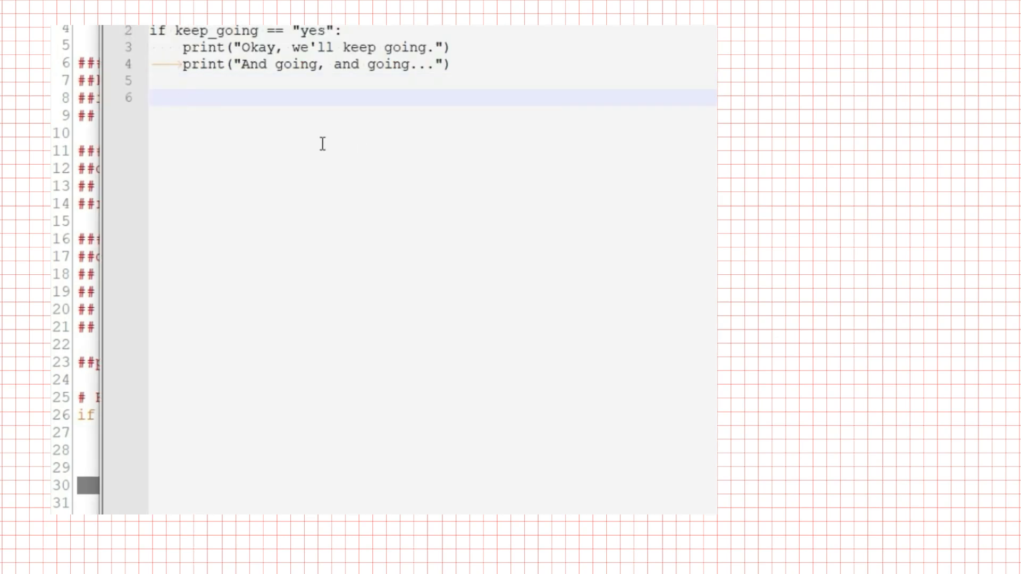
pyautogui.write('indented')
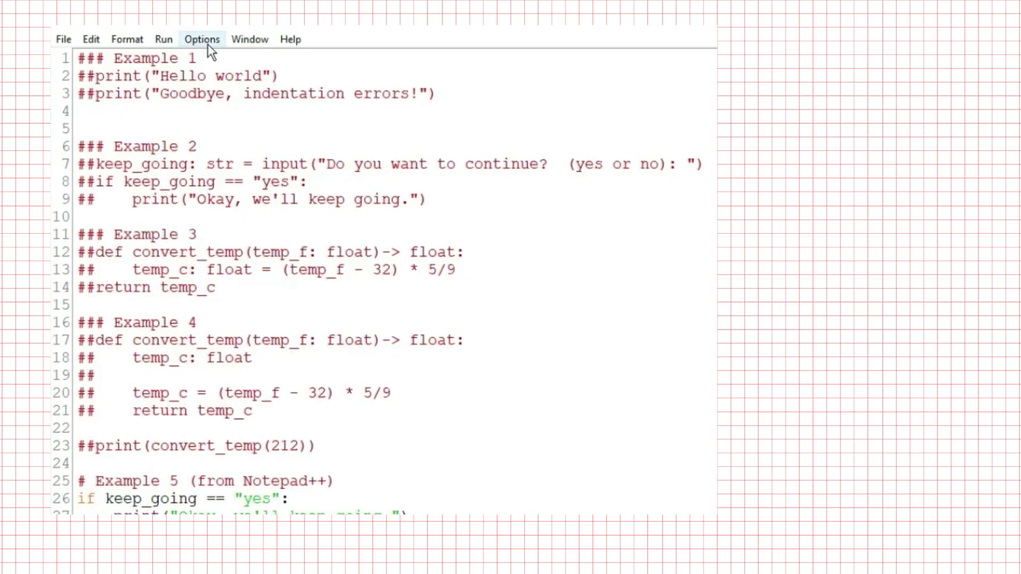
# Verify in Configure IDLE's Windows preferences that Indent spaces is 4, then dismiss the dialog.
pyautogui.click(207, 42)
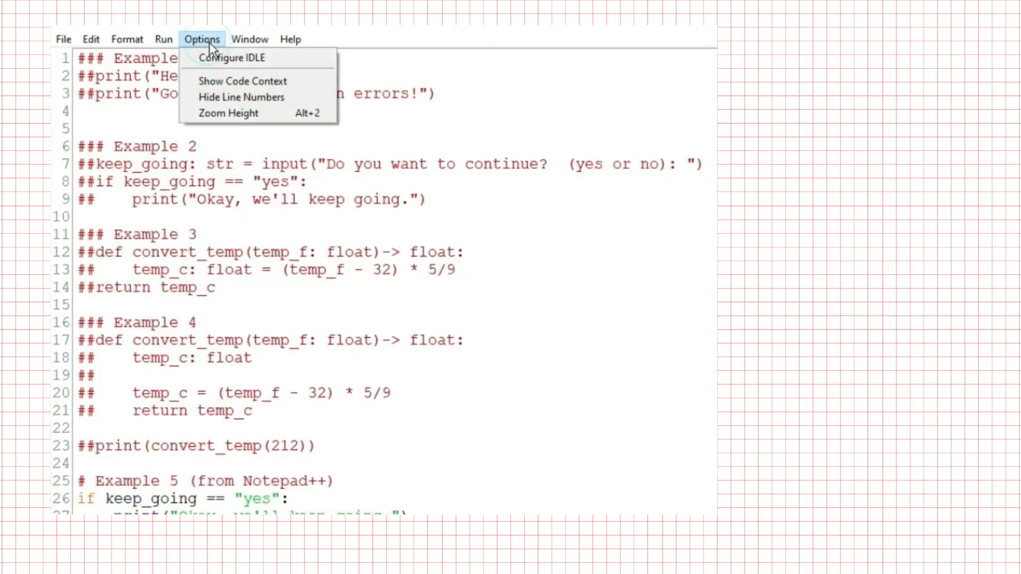
pyautogui.click(211, 65)
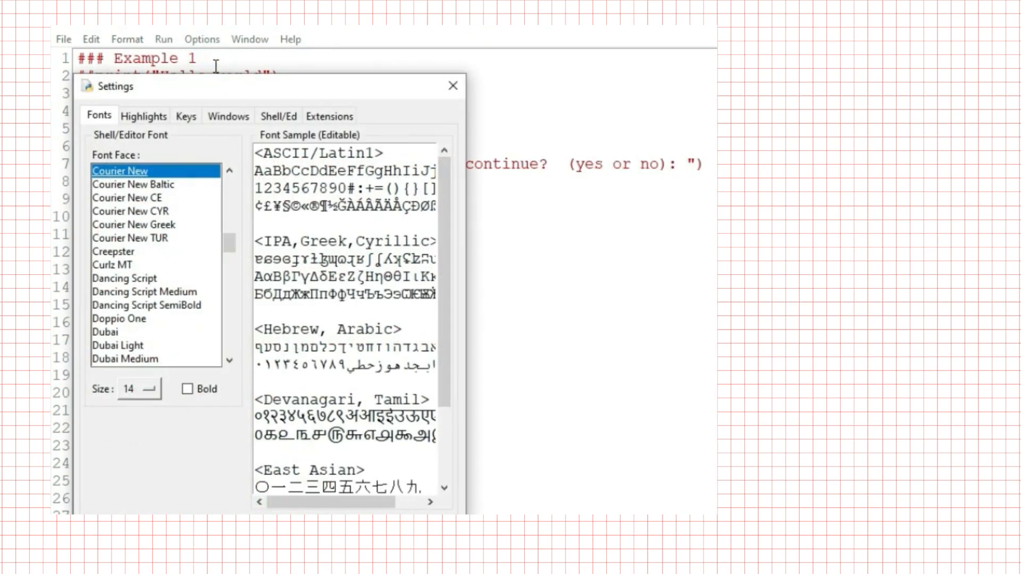
pyautogui.click(231, 114)
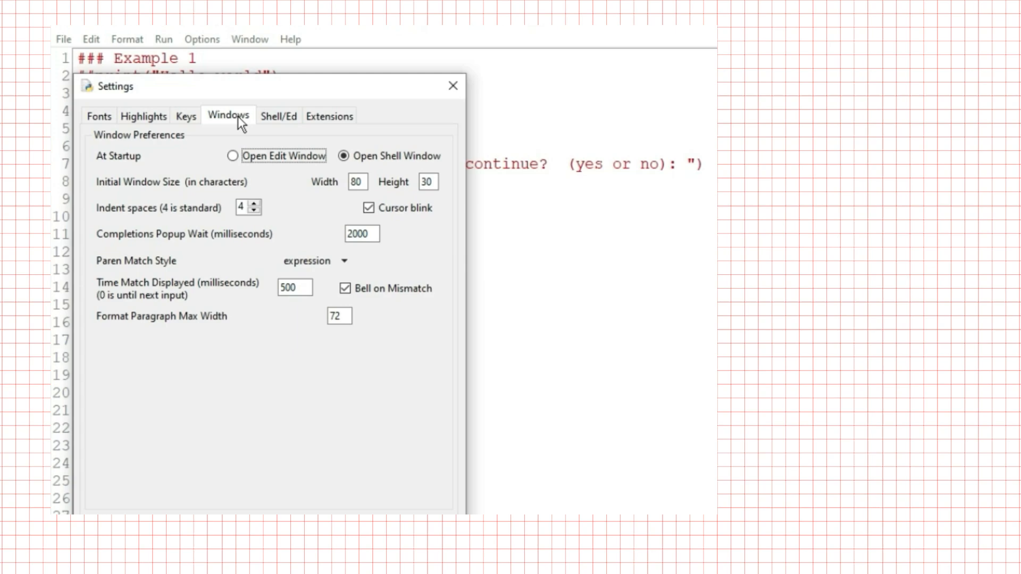
pyautogui.click(453, 86)
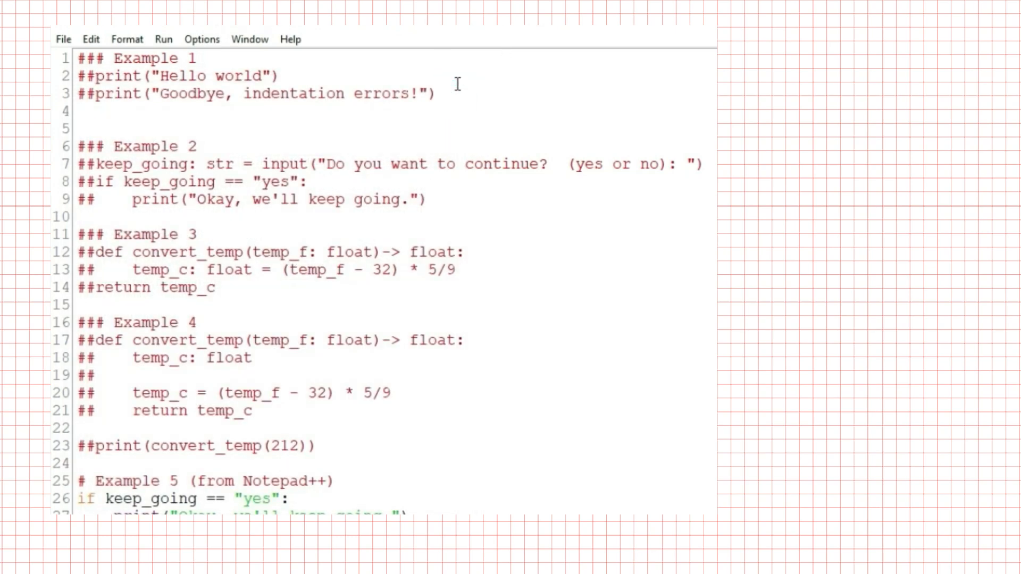